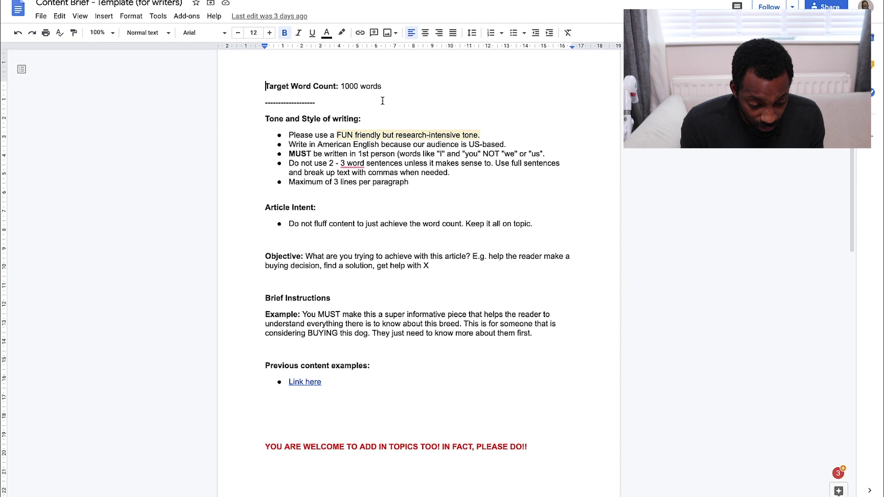
- Review the target word count and the tone and style of writing guidelines in the writers' content brief template
{"action": "scroll", "coordinate": [382, 101], "scroll_direction": "down", "scroll_amount": 1}
{"action": "left_click", "coordinate": [383, 101]}
{"action": "scroll", "coordinate": [382, 101], "scroll_direction": "down", "scroll_amount": 1}
{"action": "scroll", "coordinate": [383, 101], "scroll_direction": "up", "scroll_amount": 1}
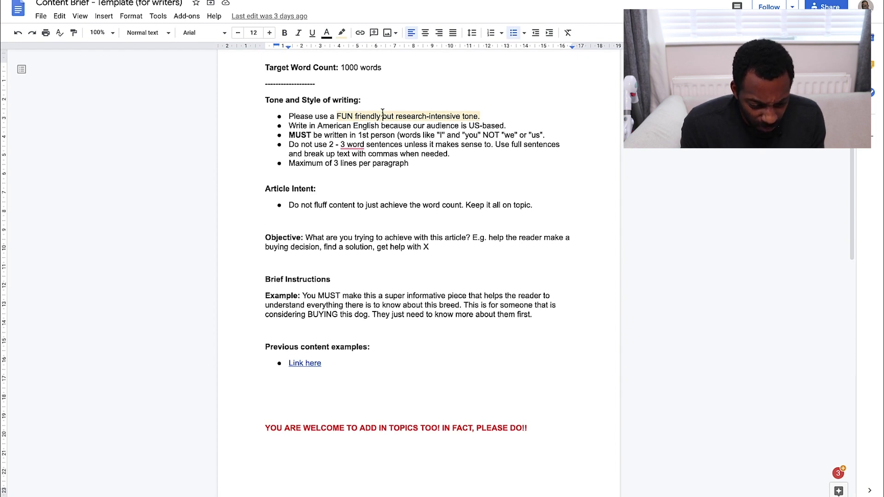
{"action": "scroll", "coordinate": [376, 130], "scroll_direction": "down", "scroll_amount": 1}
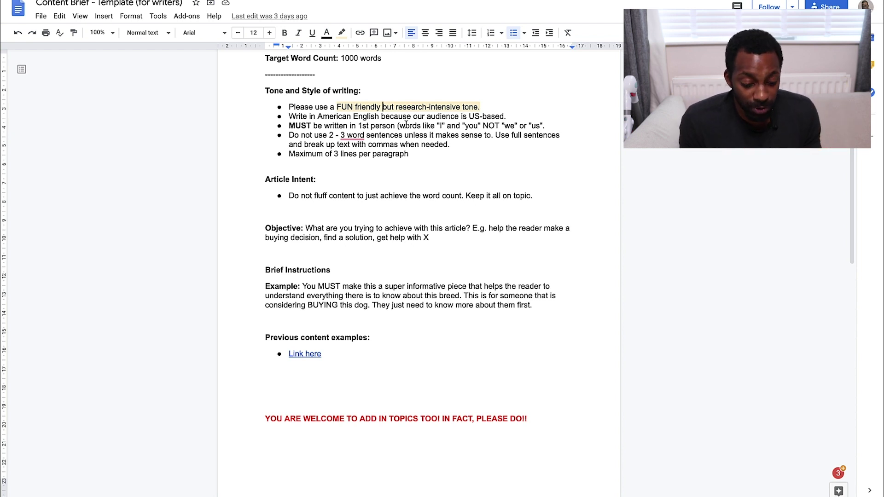
{"action": "scroll", "coordinate": [427, 110], "scroll_direction": "up", "scroll_amount": 1}
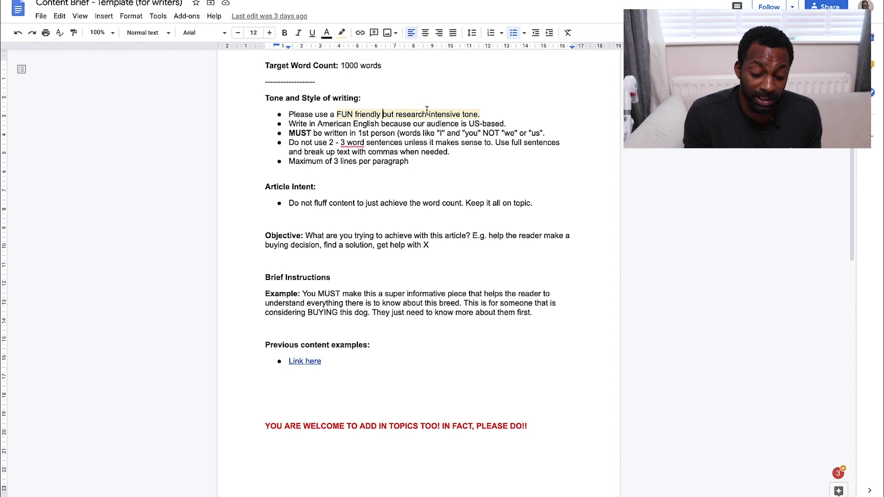
{"action": "scroll", "coordinate": [427, 110], "scroll_direction": "up", "scroll_amount": 1}
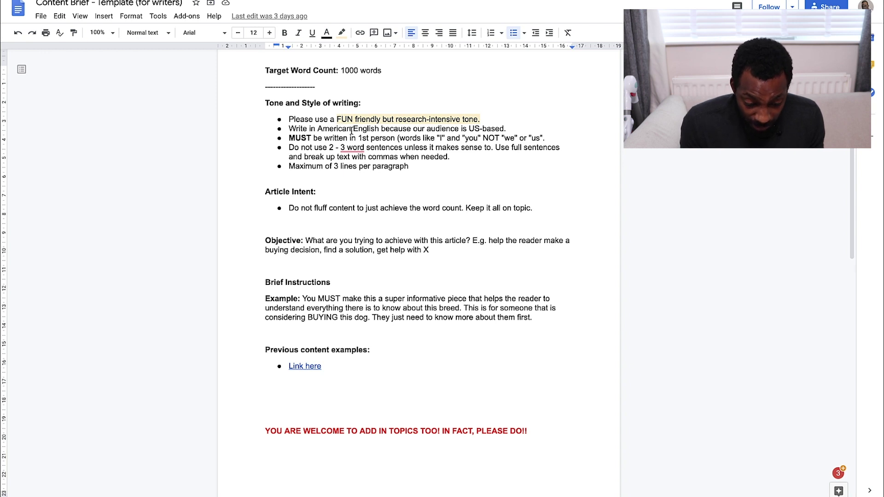
{"action": "scroll", "coordinate": [351, 131], "scroll_direction": "down", "scroll_amount": 2}
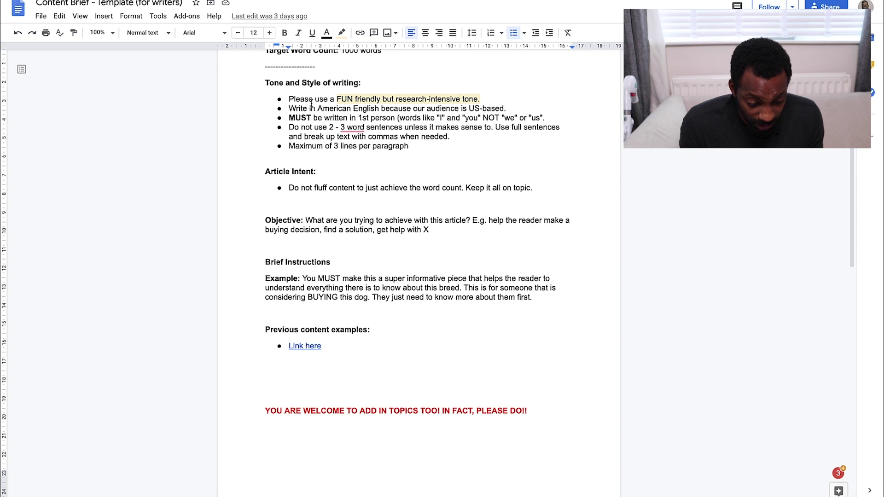
{"action": "scroll", "coordinate": [315, 119], "scroll_direction": "up", "scroll_amount": 1}
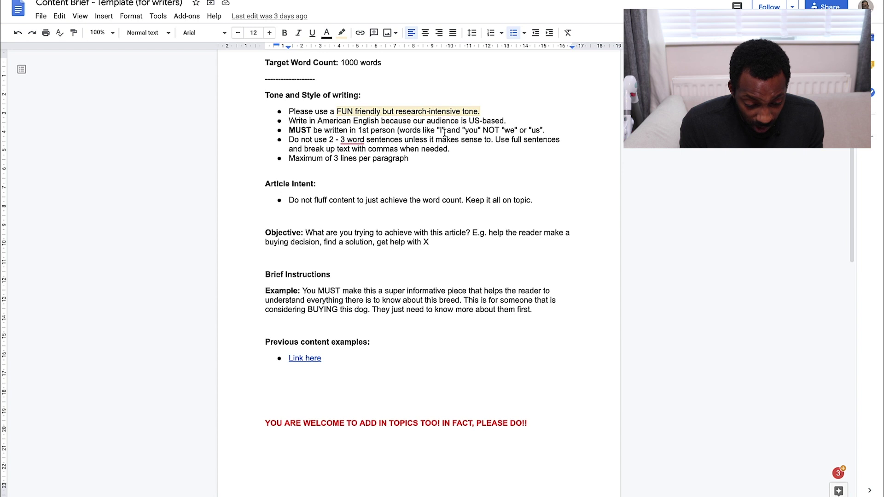
{"action": "scroll", "coordinate": [445, 132], "scroll_direction": "down", "scroll_amount": 1}
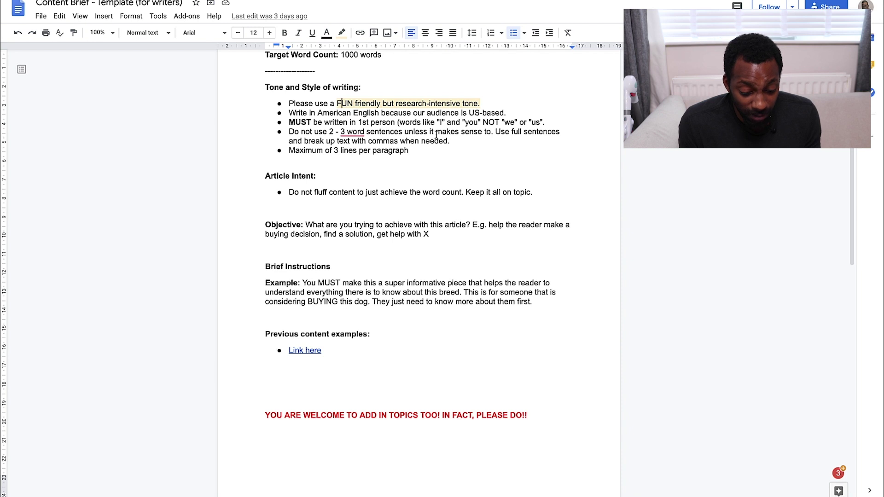
{"action": "scroll", "coordinate": [437, 134], "scroll_direction": "down", "scroll_amount": 1}
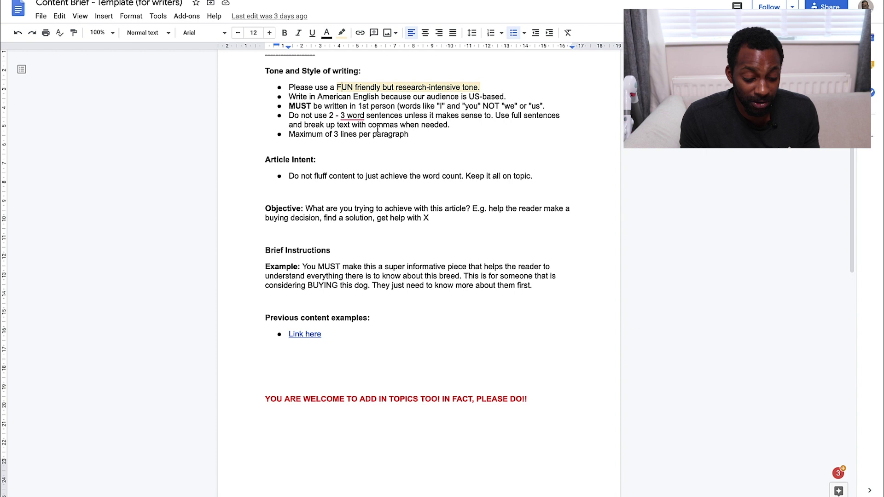
- Read the article intent, objective, brief instructions and previous content examples, marking the objective's example text
{"action": "scroll", "coordinate": [378, 128], "scroll_direction": "down", "scroll_amount": 1}
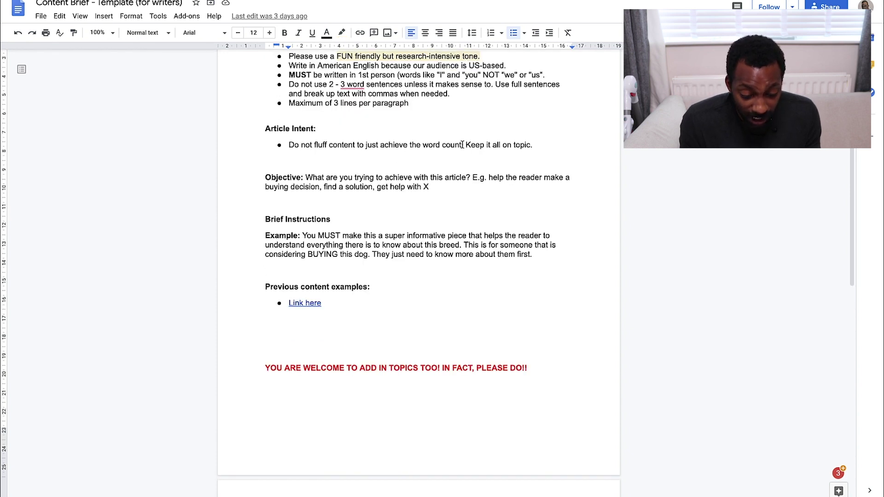
{"action": "scroll", "coordinate": [509, 148], "scroll_direction": "down", "scroll_amount": 2}
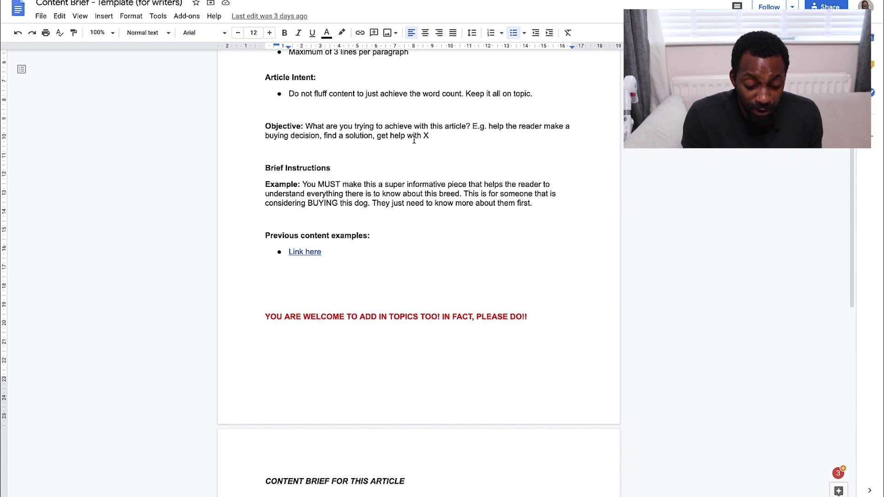
{"action": "left_click_drag", "start_coordinate": [472, 127], "coordinate": [483, 135]}
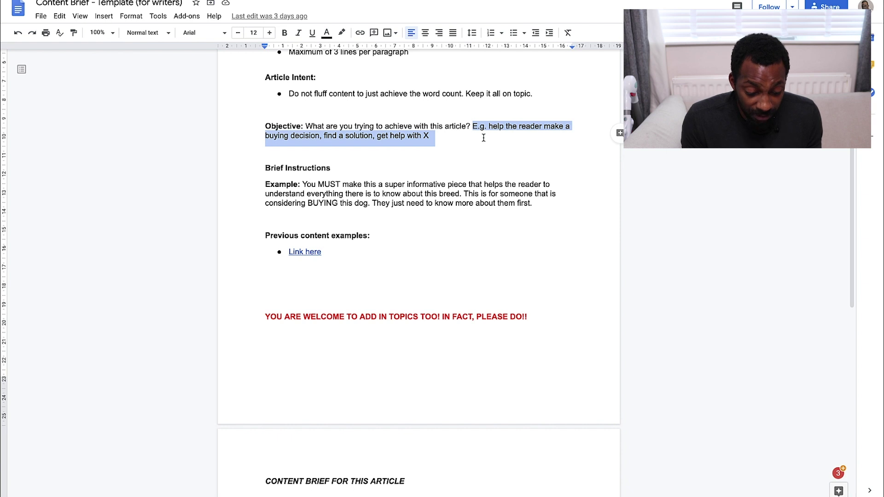
{"action": "scroll", "coordinate": [483, 137], "scroll_direction": "down", "scroll_amount": 1}
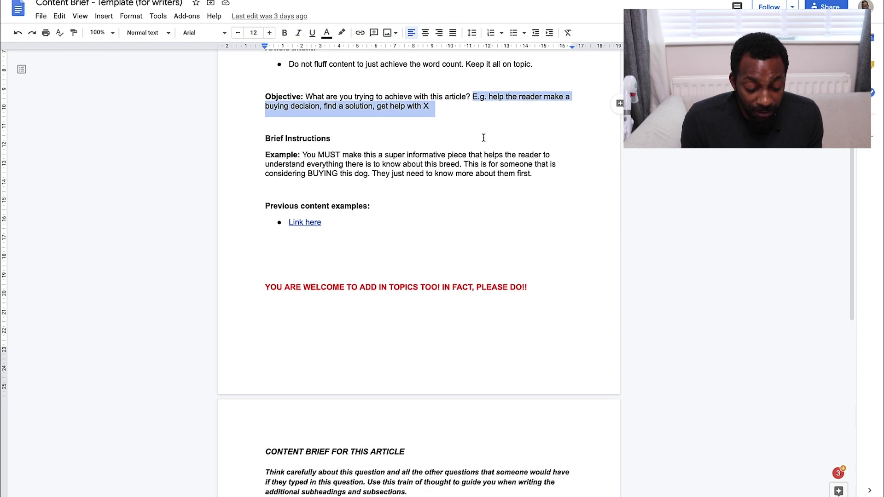
{"action": "left_click_drag", "start_coordinate": [265, 97], "coordinate": [322, 100]}
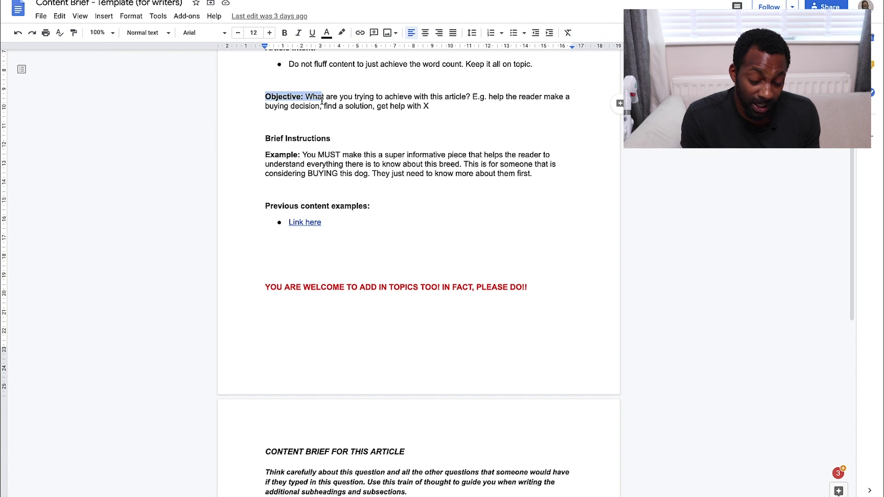
{"action": "scroll", "coordinate": [332, 137], "scroll_direction": "down", "scroll_amount": 1}
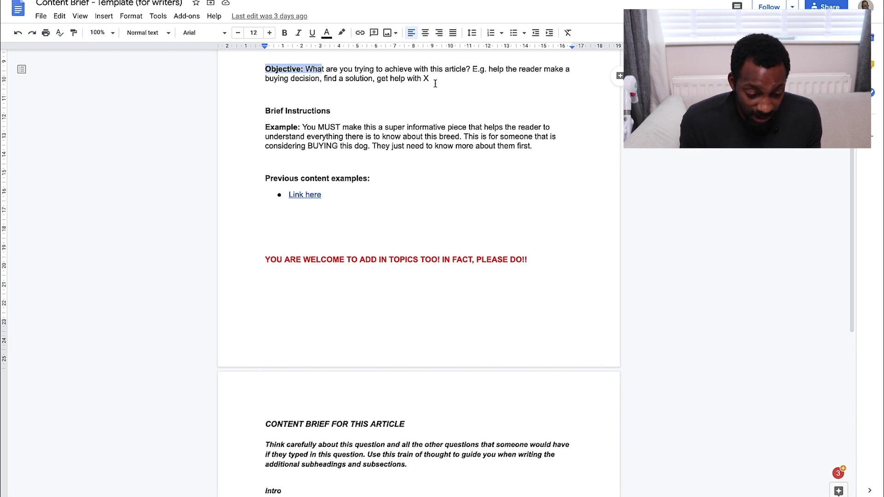
{"action": "left_click", "coordinate": [423, 70]}
{"action": "left_click", "coordinate": [431, 136]}
{"action": "scroll", "coordinate": [429, 139], "scroll_direction": "down", "scroll_amount": 1}
{"action": "scroll", "coordinate": [429, 139], "scroll_direction": "down", "scroll_amount": 1}
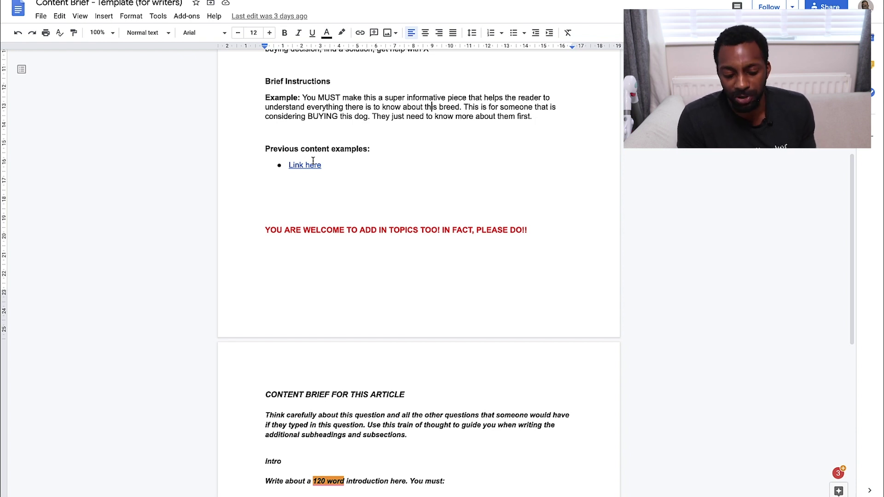
- Examine the red note inviting writers to add topics and the article brief's intro requirements on the second page
{"action": "scroll", "coordinate": [339, 189], "scroll_direction": "down", "scroll_amount": 2}
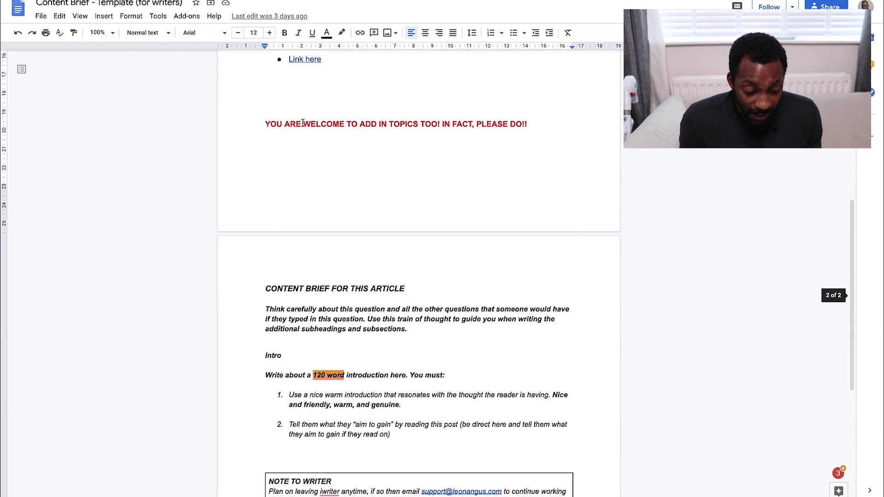
{"action": "left_click_drag", "start_coordinate": [271, 122], "coordinate": [442, 126]}
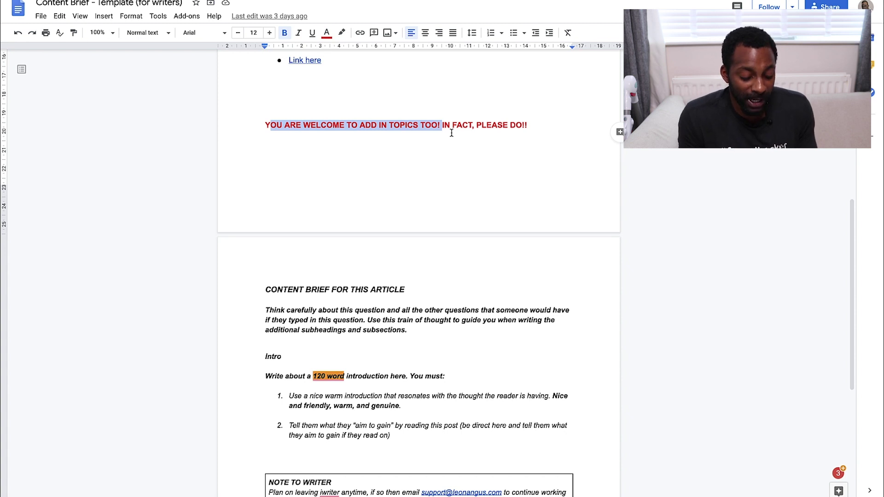
{"action": "scroll", "coordinate": [451, 132], "scroll_direction": "down", "scroll_amount": 3}
{"action": "left_click", "coordinate": [317, 155]}
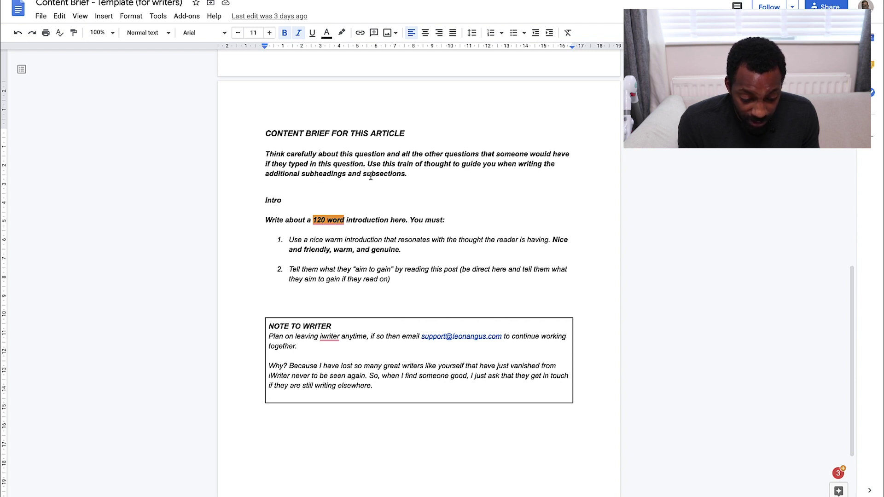
{"action": "scroll", "coordinate": [393, 182], "scroll_direction": "down", "scroll_amount": 1}
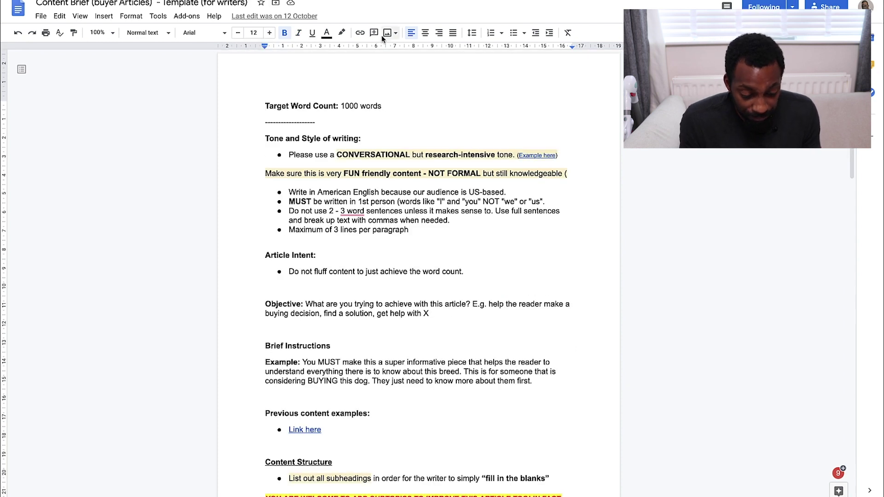
- Review the buyer articles brief template, from the tone guidelines and subheading structure to the product selection rules and review requirements
{"action": "scroll", "coordinate": [427, 164], "scroll_direction": "down", "scroll_amount": 1}
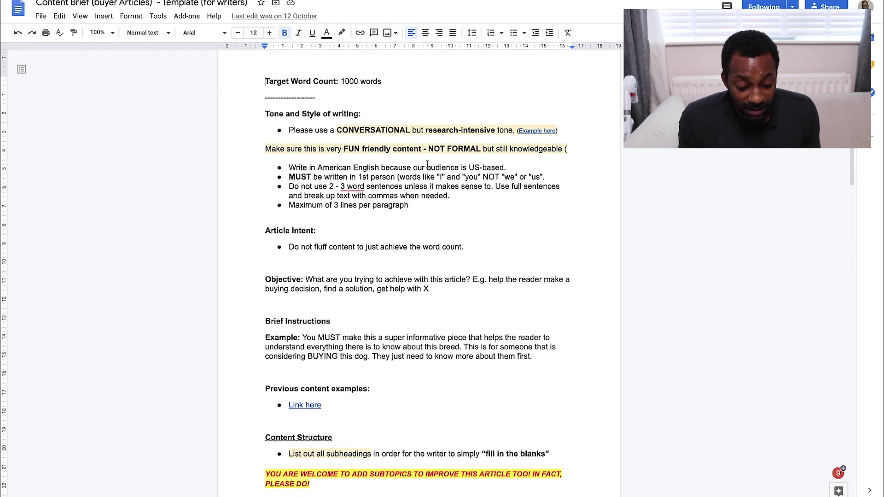
{"action": "scroll", "coordinate": [427, 164], "scroll_direction": "down", "scroll_amount": 1}
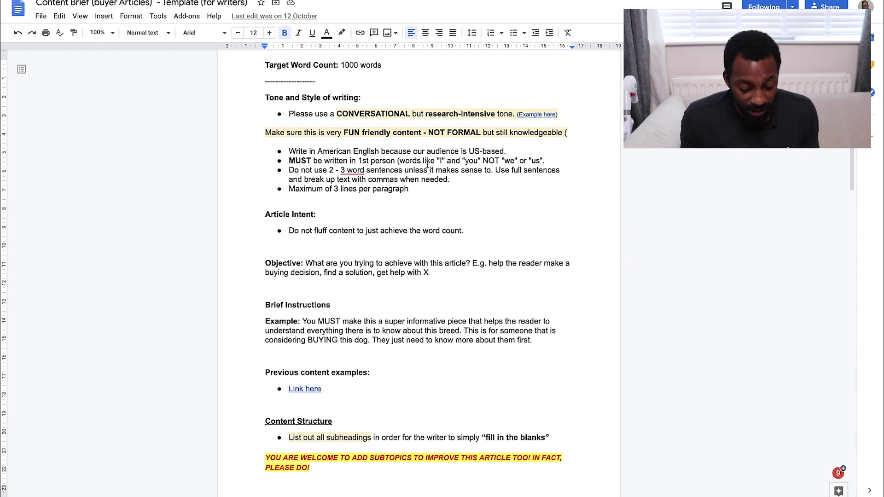
{"action": "scroll", "coordinate": [428, 165], "scroll_direction": "down", "scroll_amount": 5}
{"action": "left_click_drag", "start_coordinate": [294, 245], "coordinate": [411, 251]}
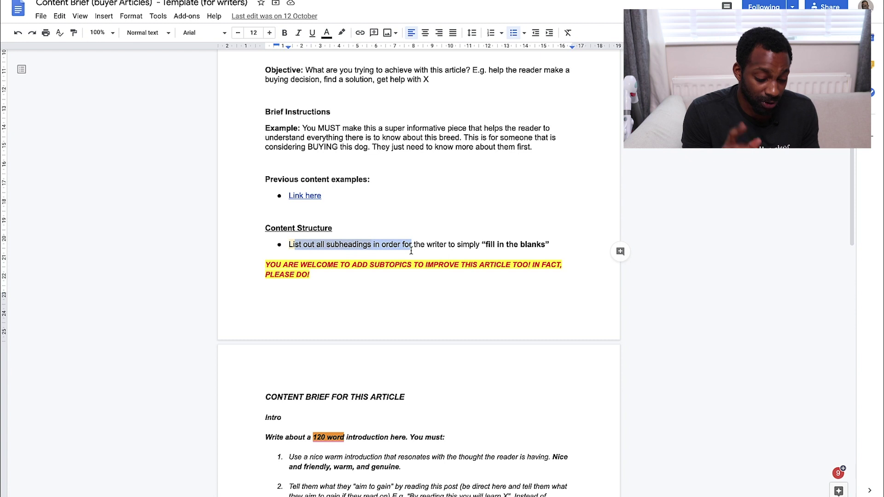
{"action": "scroll", "coordinate": [412, 251], "scroll_direction": "down", "scroll_amount": 12}
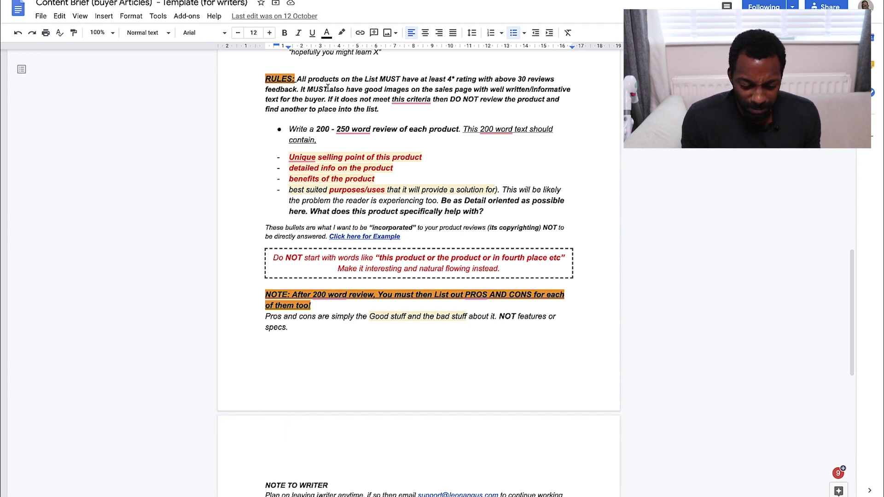
{"action": "scroll", "coordinate": [356, 102], "scroll_direction": "up", "scroll_amount": 1}
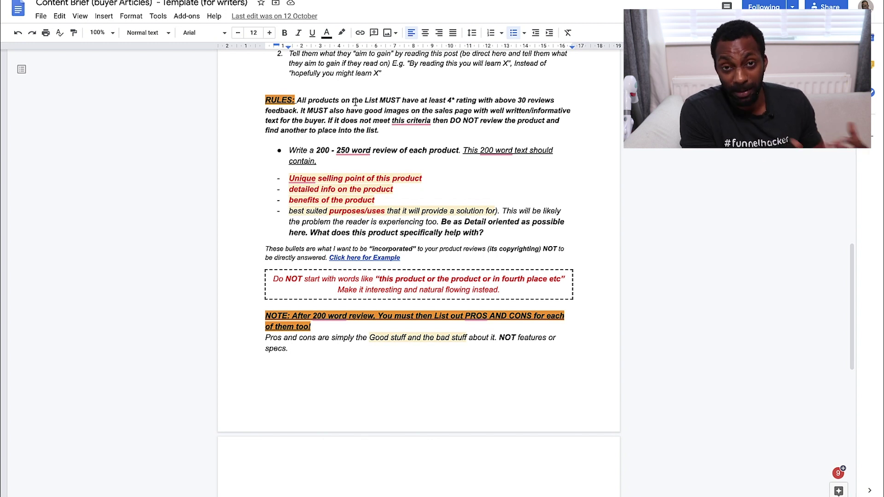
{"action": "left_click", "coordinate": [314, 102]}
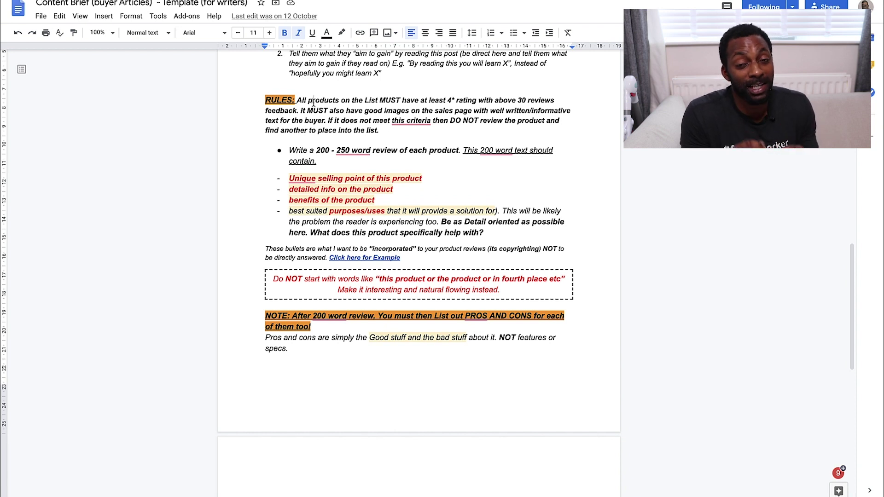
{"action": "scroll", "coordinate": [316, 106], "scroll_direction": "down", "scroll_amount": 6}
{"action": "scroll", "coordinate": [321, 103], "scroll_direction": "up", "scroll_amount": 11}
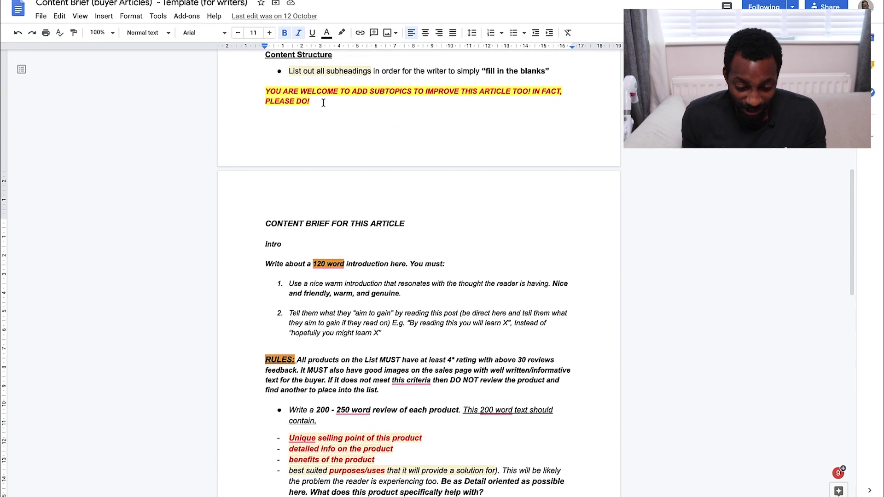